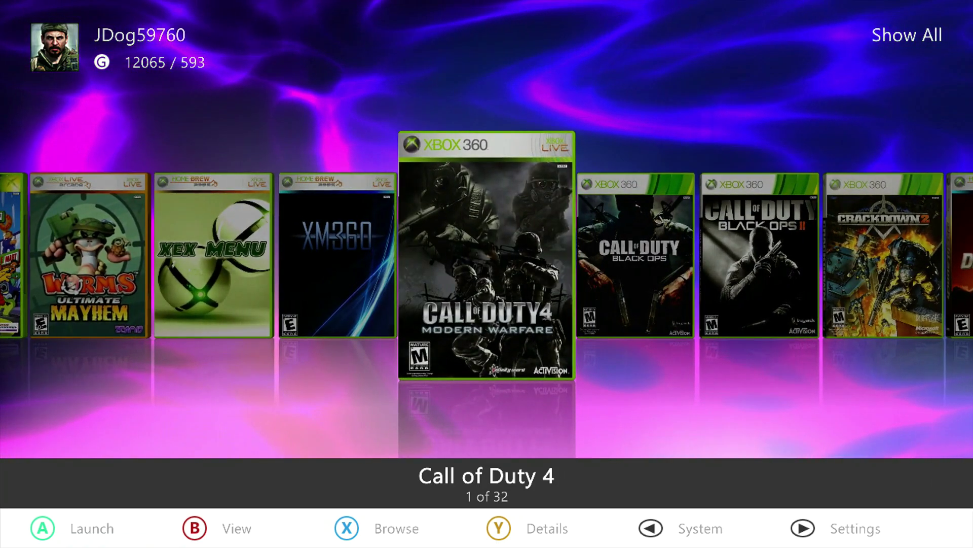
Open Settings and confirm in About that the 0.7b r1595 Updater shows No Updates
key(Escape)
key(Down)
key(Down)
key(Down)
key(Down)
key(Down)
key(Down)
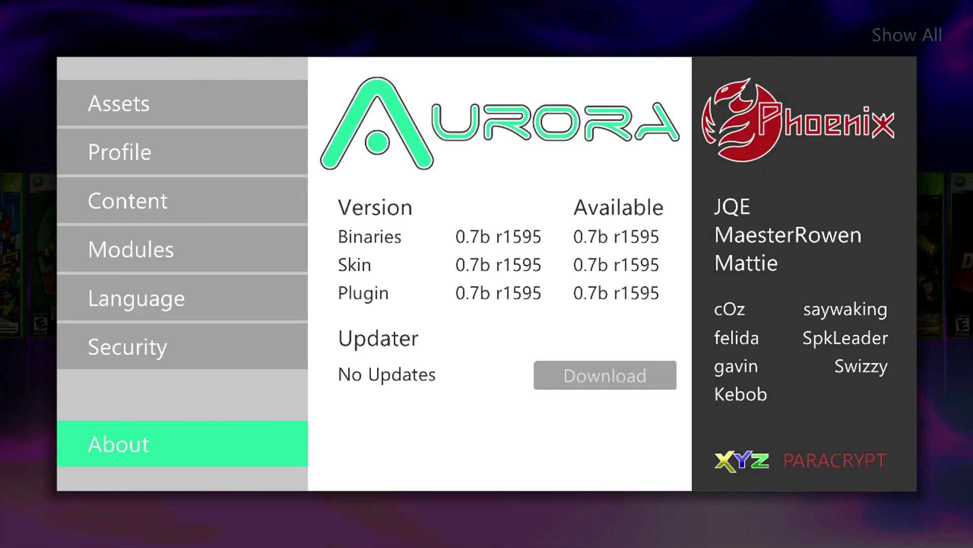
key(Right)
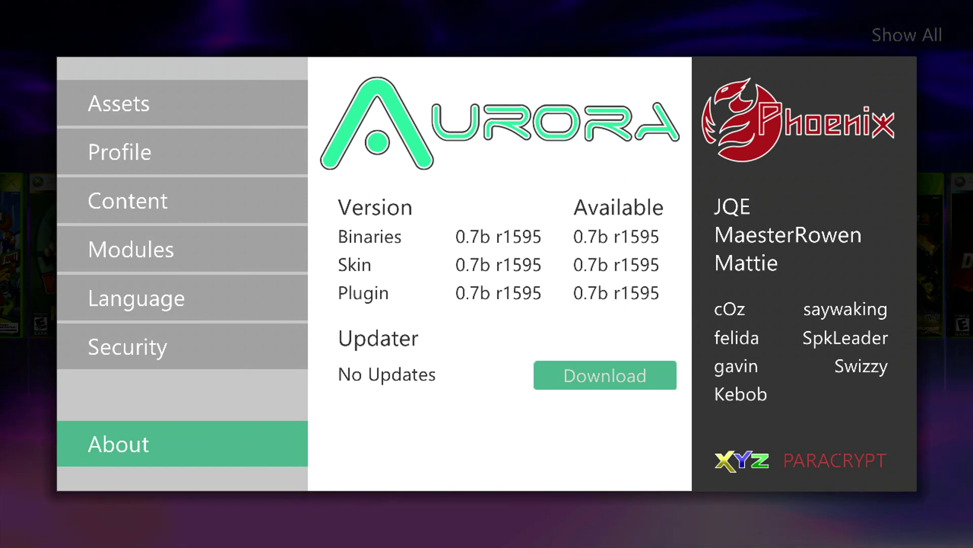
key(Left)
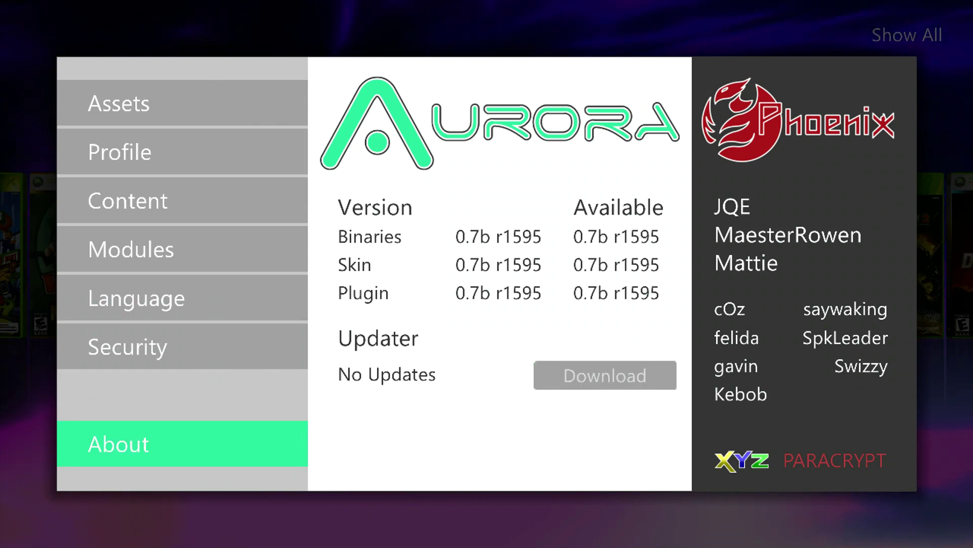
key(Right)
key(Left)
Go to the Content settings page and move to the Add button
key(Up)
key(Up)
key(Up)
key(Up)
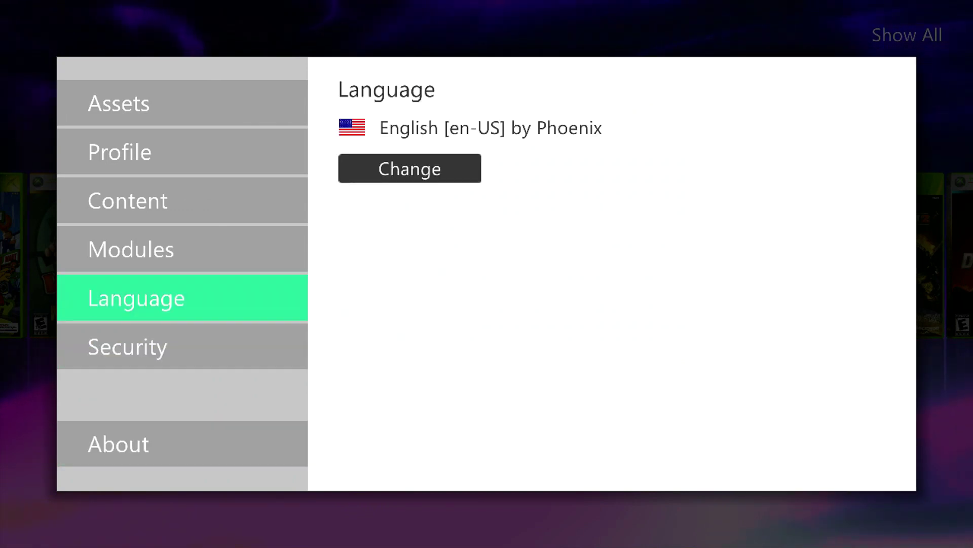
key(Right)
key(Down)
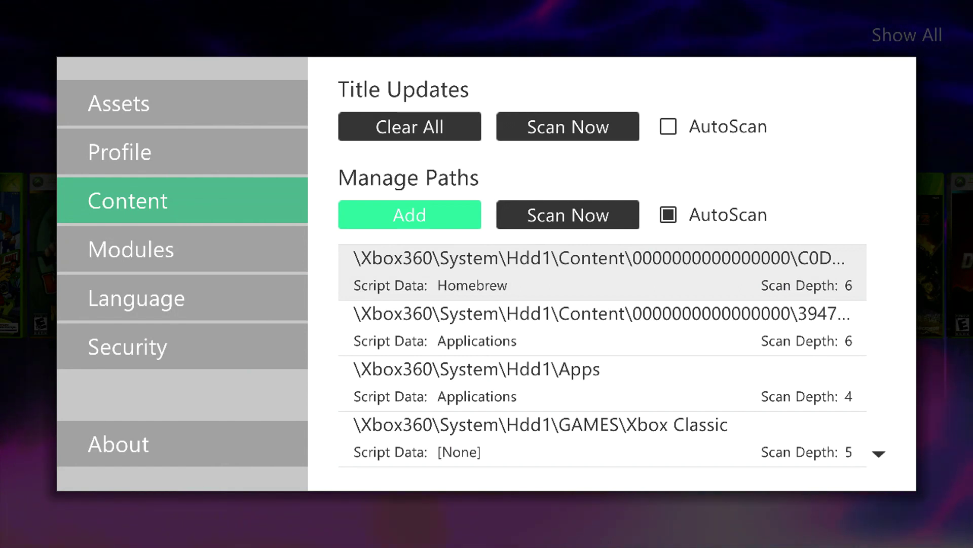
Start a new content path and choose the Hdd1\EMUS folder as its location
key(Return)
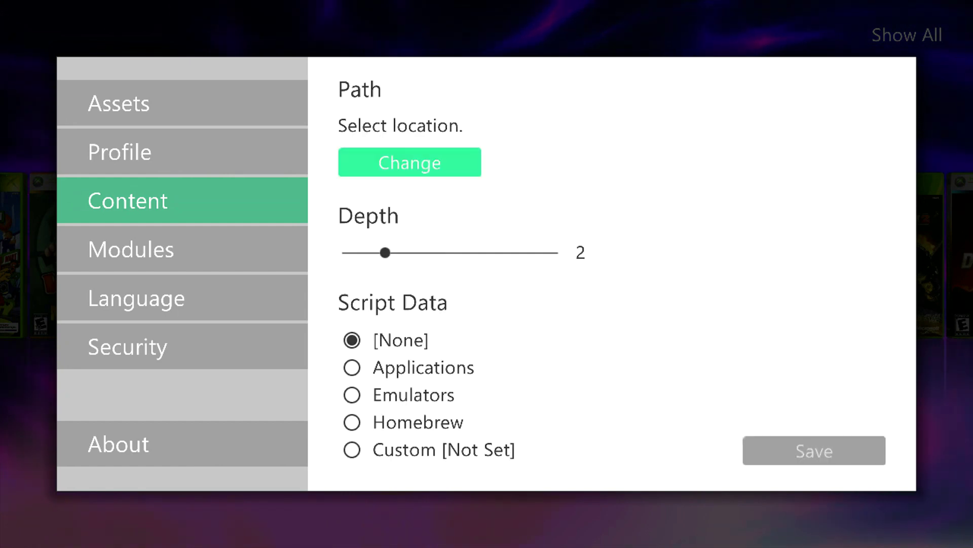
key(Return)
key(Down)
key(Down)
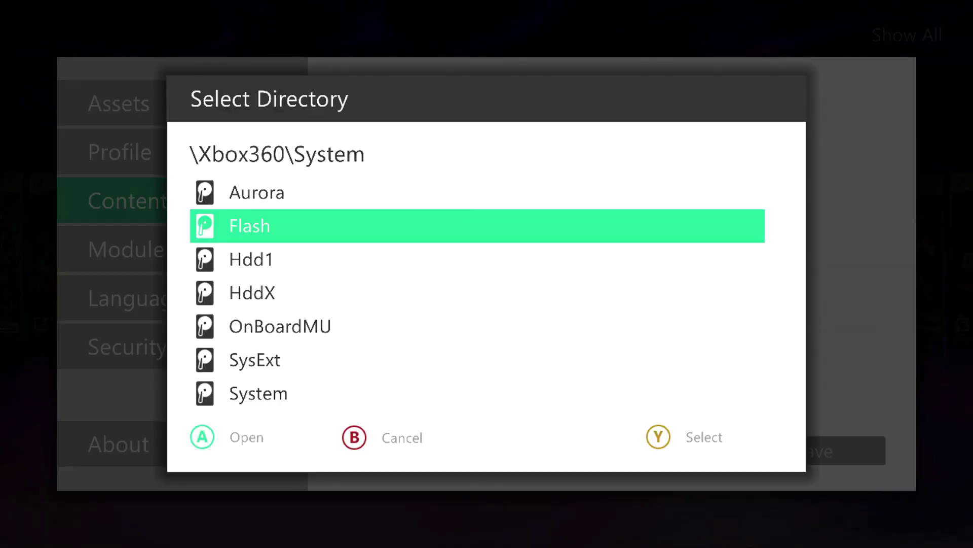
key(Return)
key(Down)
key(Down)
key(Down)
key(Down)
key(Down)
key(Down)
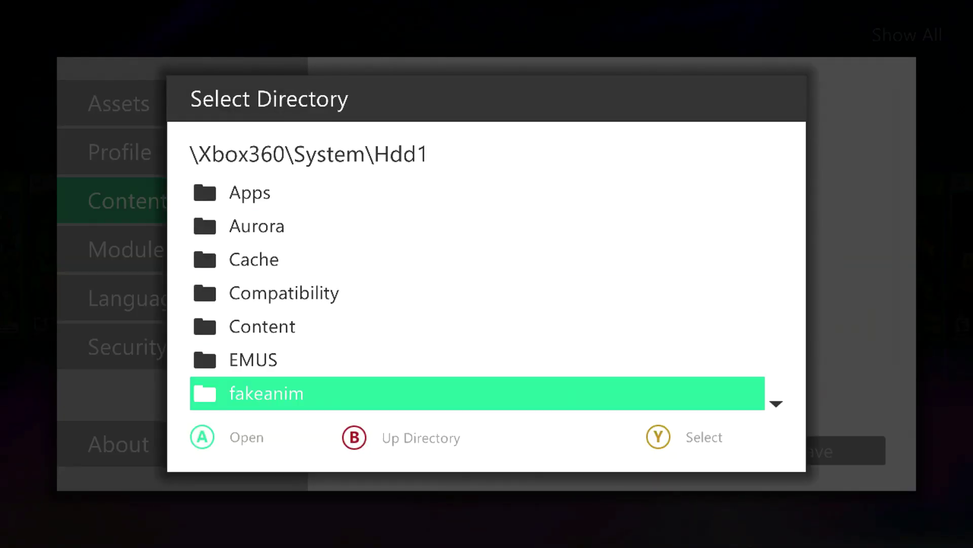
key(Up)
key(Return)
key(BackSpace)
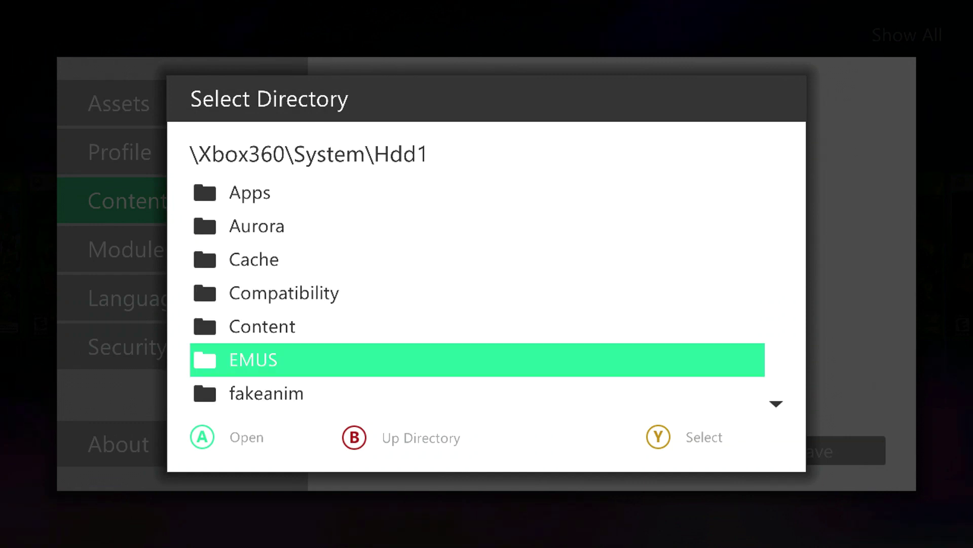
key(Return)
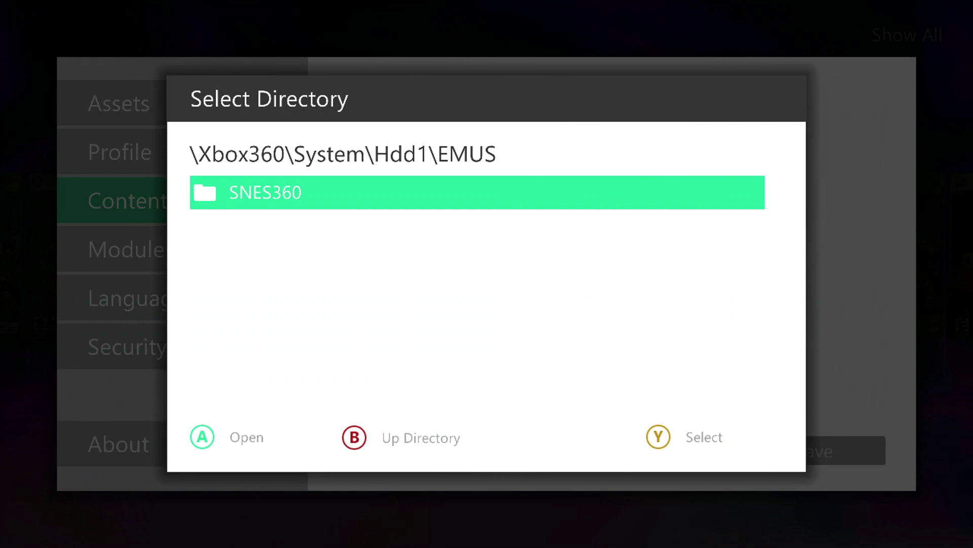
key(BackSpace)
key(y)
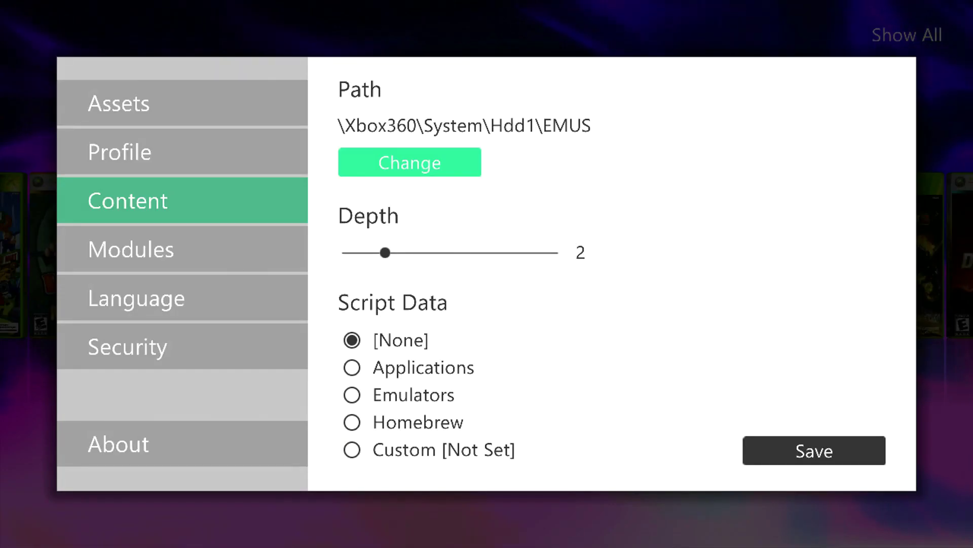
Give the EMUS path scan depth 5 and Emulators script data, then save it
key(Down)
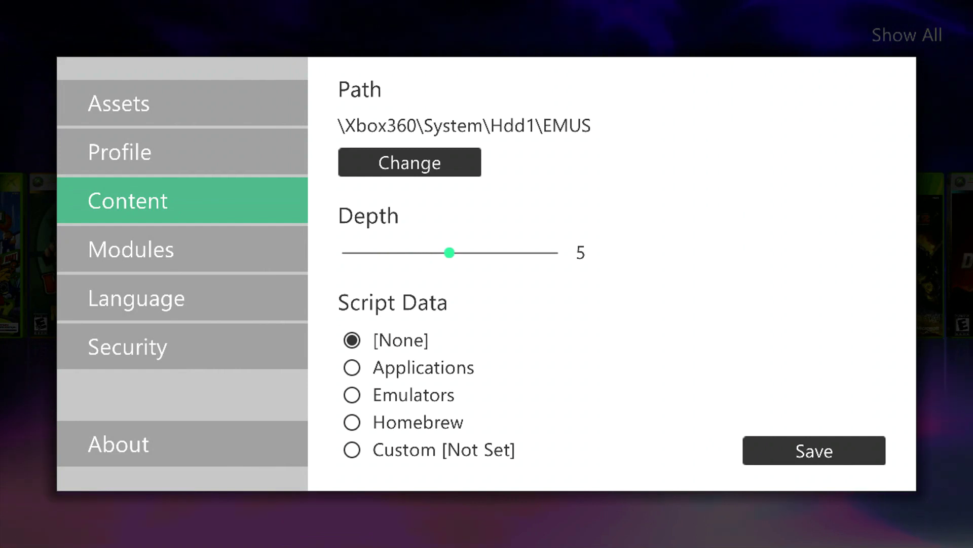
key(Down)
key(Down)
key(Down)
key(Return)
key(Right)
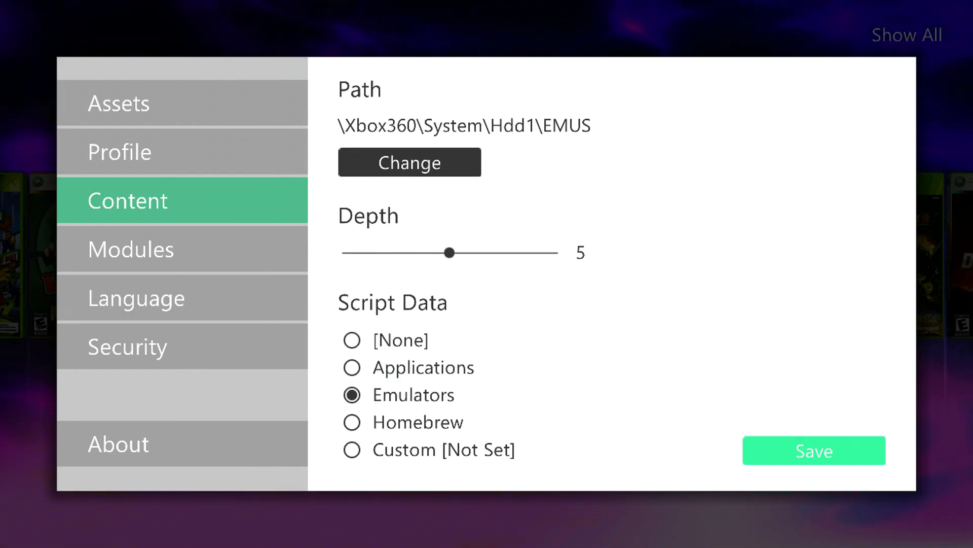
key(Return)
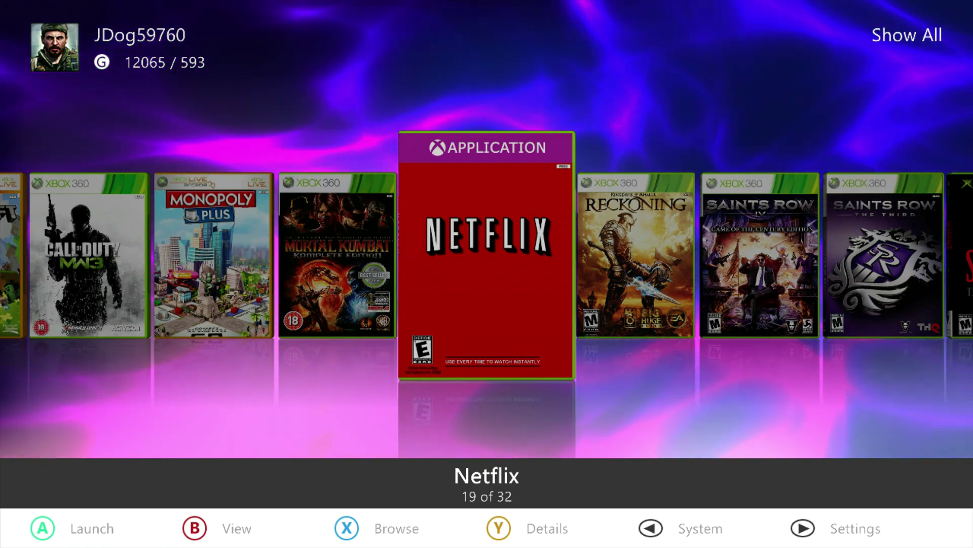
Check the system tools and temperatures, then browse the game carousel to Halo: Reach
key(BackSpace)
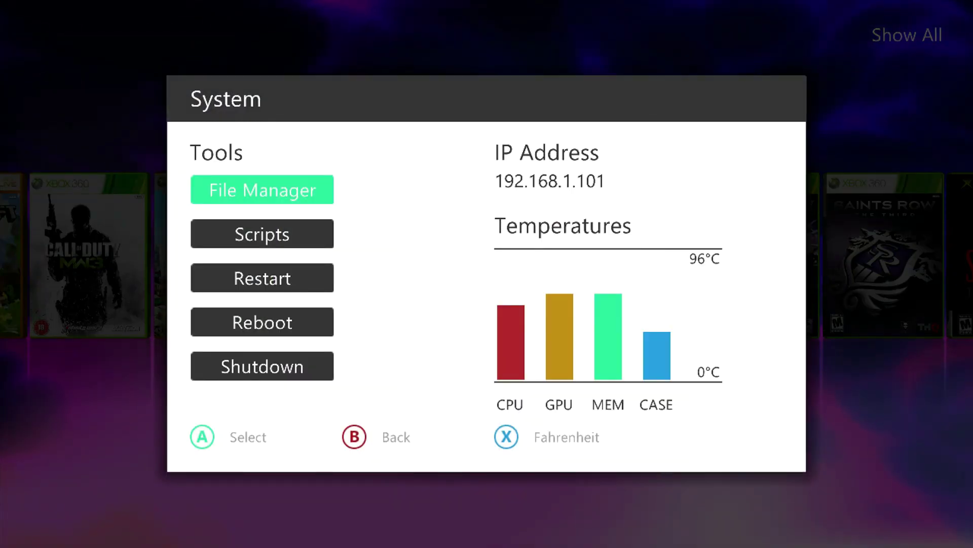
key(Escape)
key(Right)
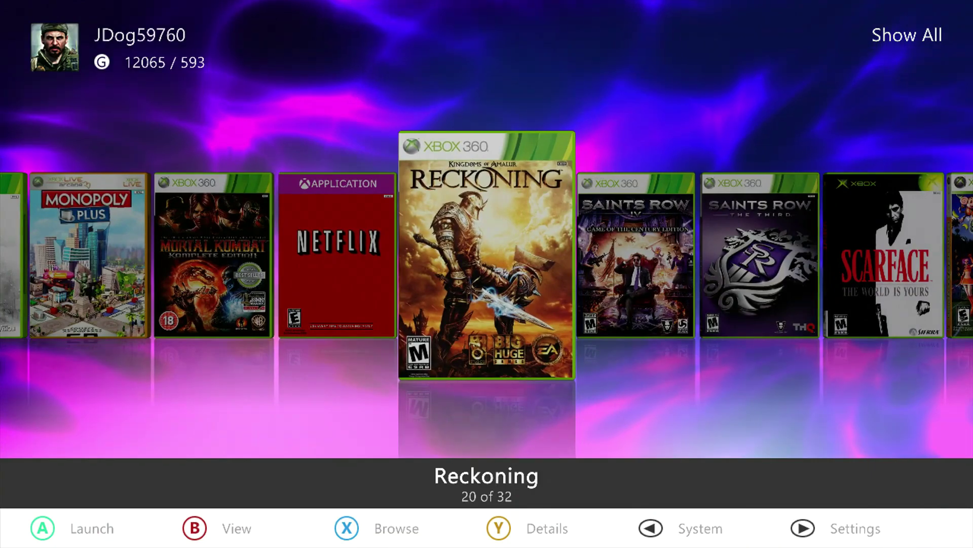
key(BackSpace)
key(Escape)
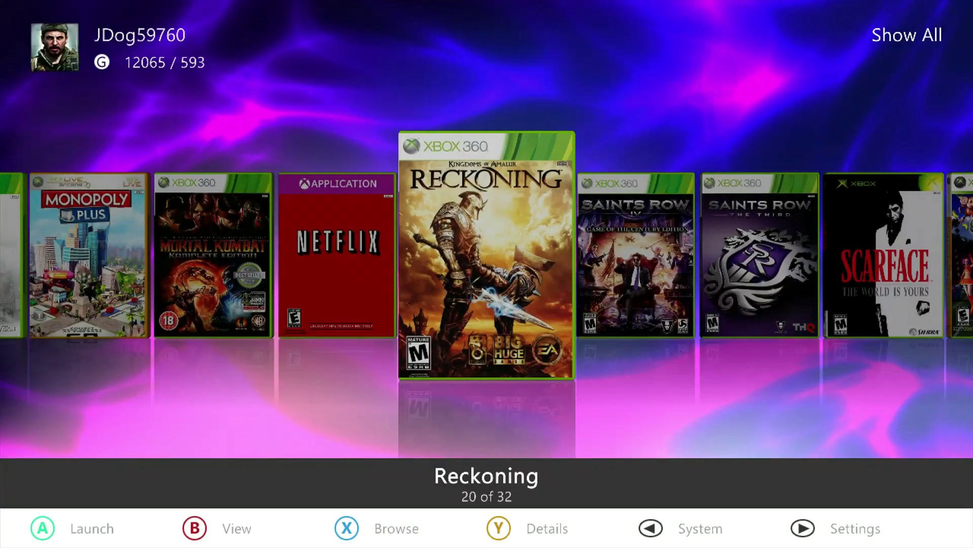
key(Right)
key(Left)
key(Left)
key(Left)
key(Left)
key(Left)
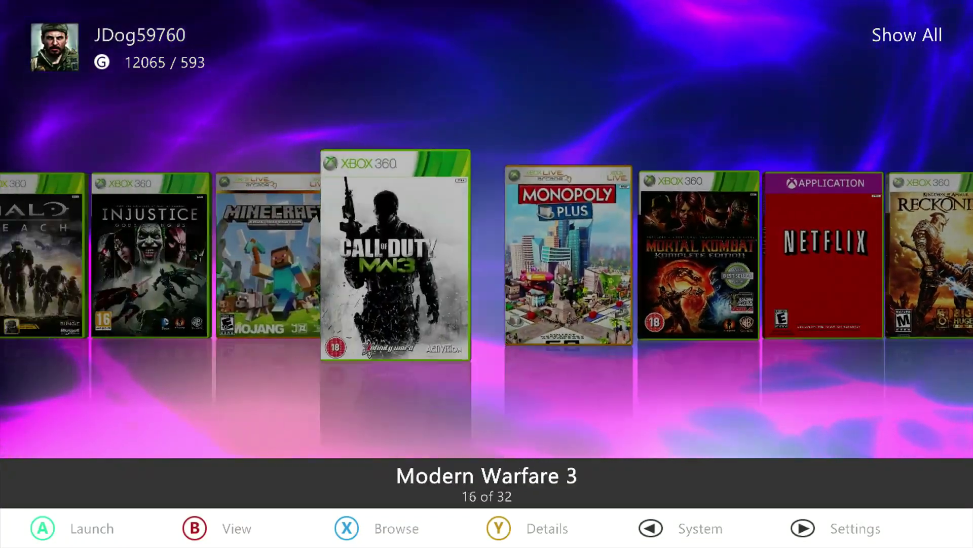
key(Left)
key(Left)
key(Left)
key(Left)
key(Right)
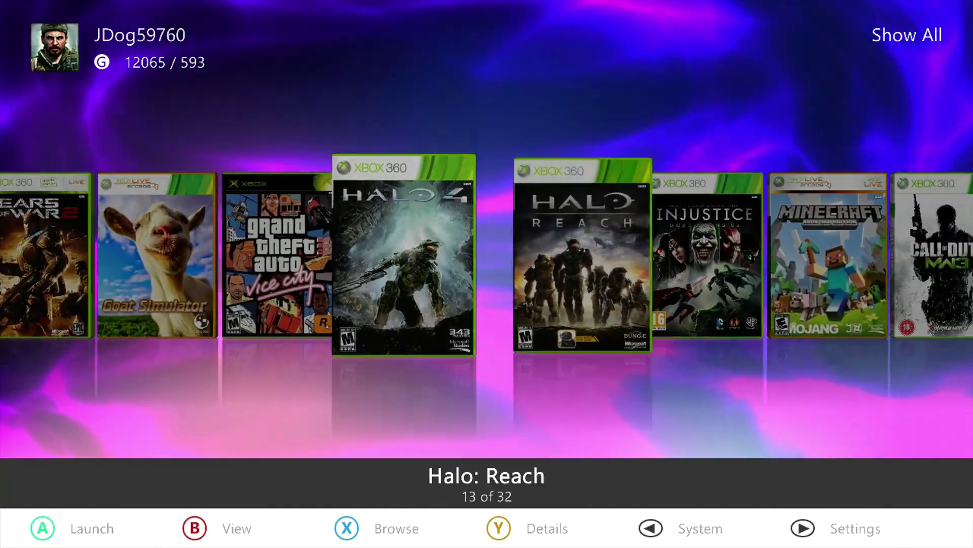
Open Halo: Reach details and scroll through its downloadable covers list
key(y)
key(Down)
key(Down)
key(Down)
key(Down)
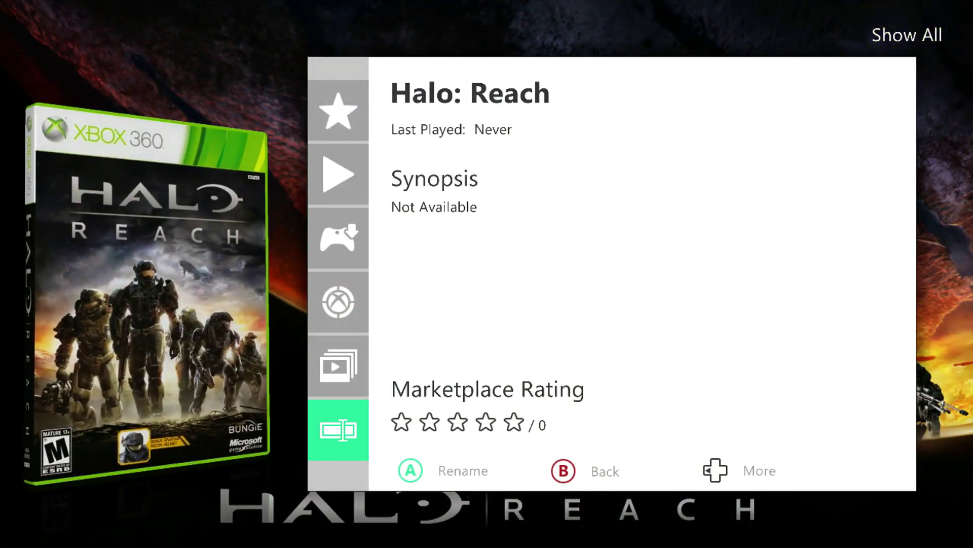
key(Up)
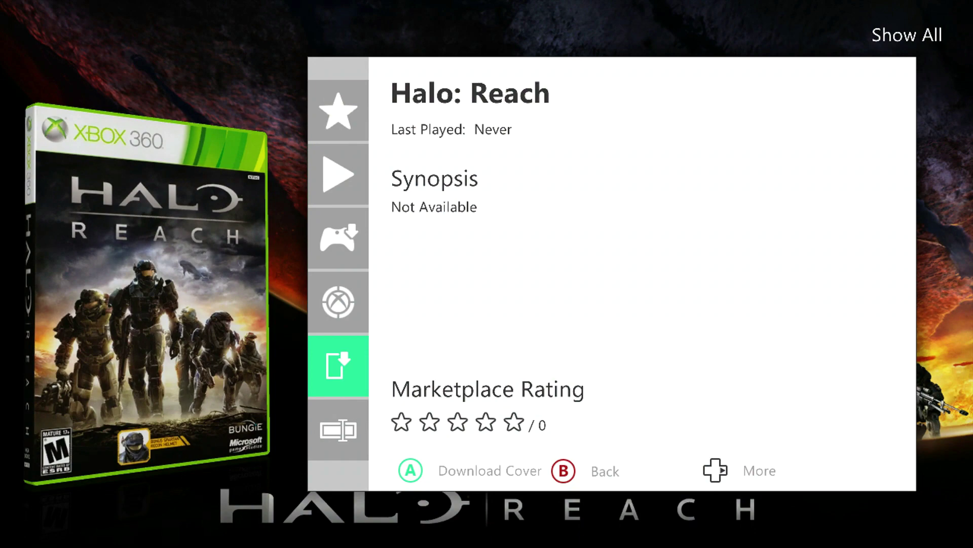
key(Return)
key(Down)
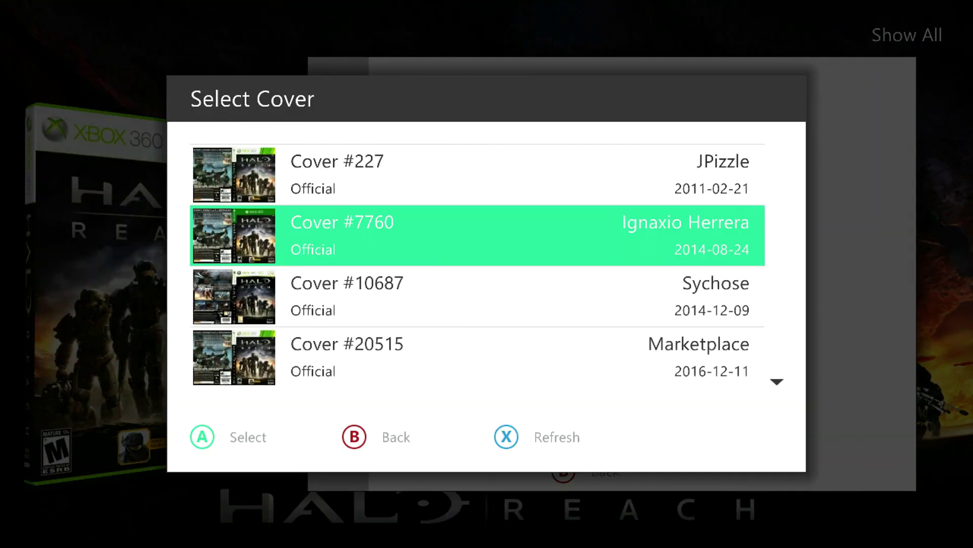
key(Down)
key(Down)
key(Down)
key(Down)
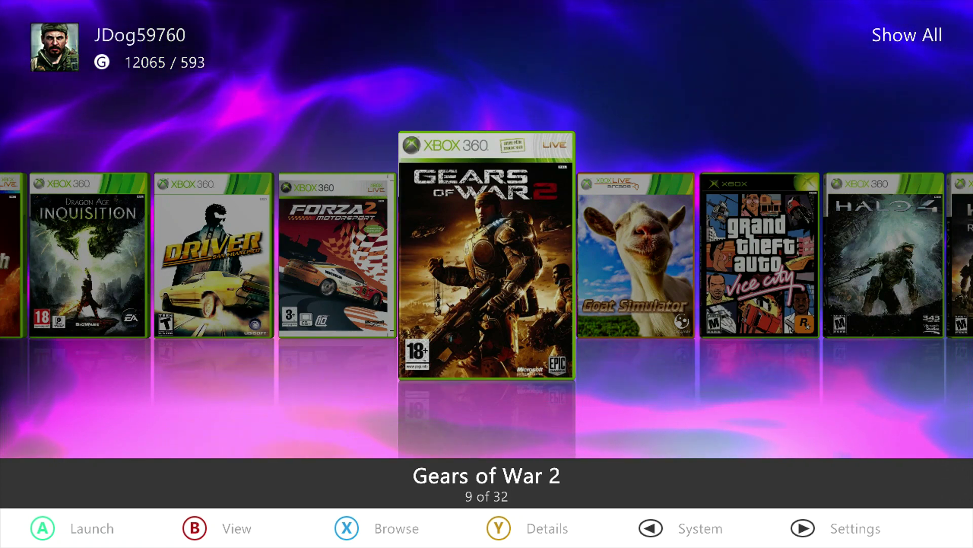
Open Gears of War 2's Title Updates and view the Unity Marketplace Versions 5, 4 and 1
key(y)
key(Up)
key(Up)
key(Down)
key(Down)
key(Return)
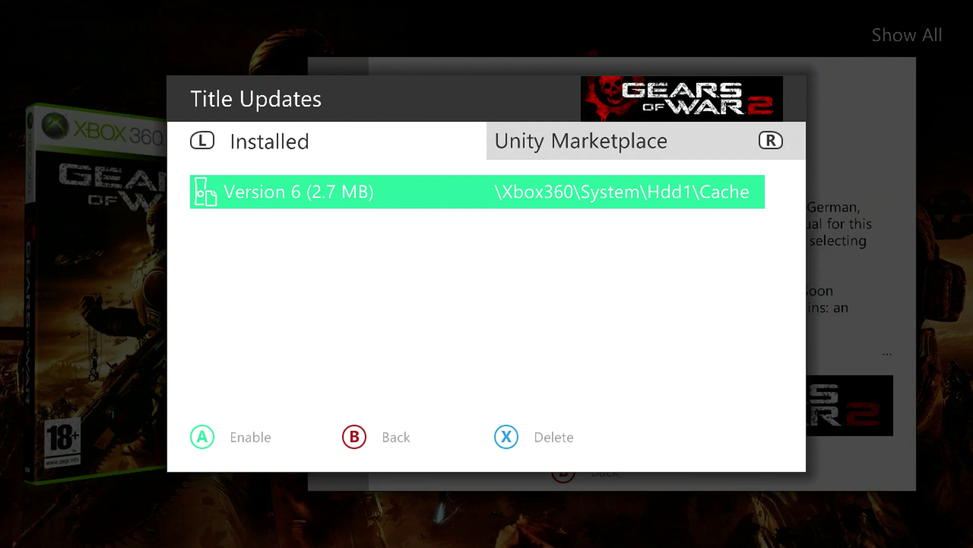
key(Right)
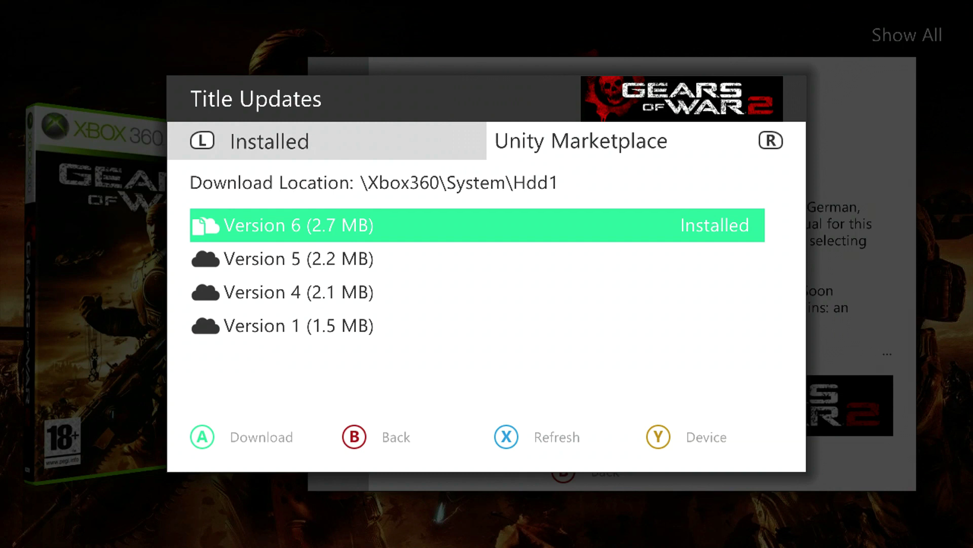
Compare the Version 6 and Version 5 updates, then return to the Installed Version 6 entry
key(Down)
key(Down)
key(Up)
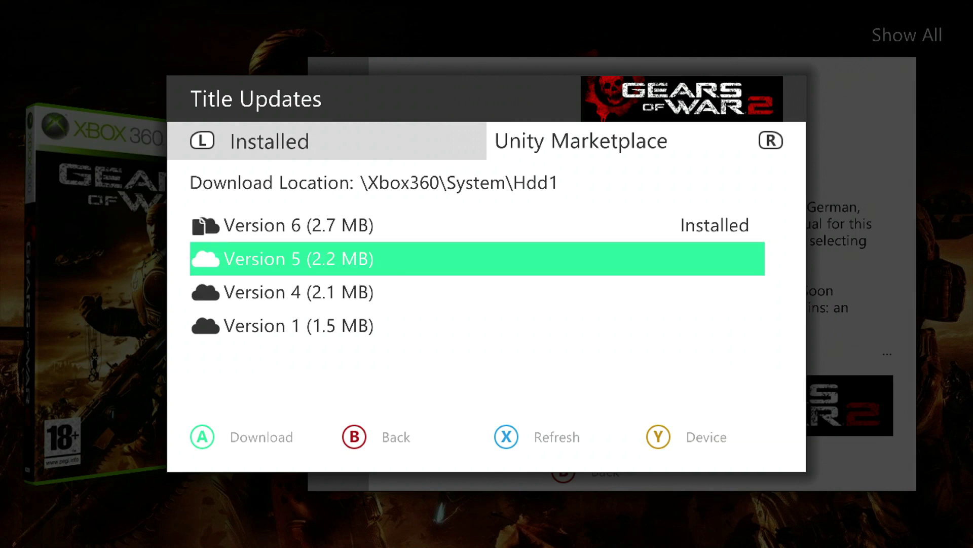
key(Left)
key(Right)
key(Down)
key(Down)
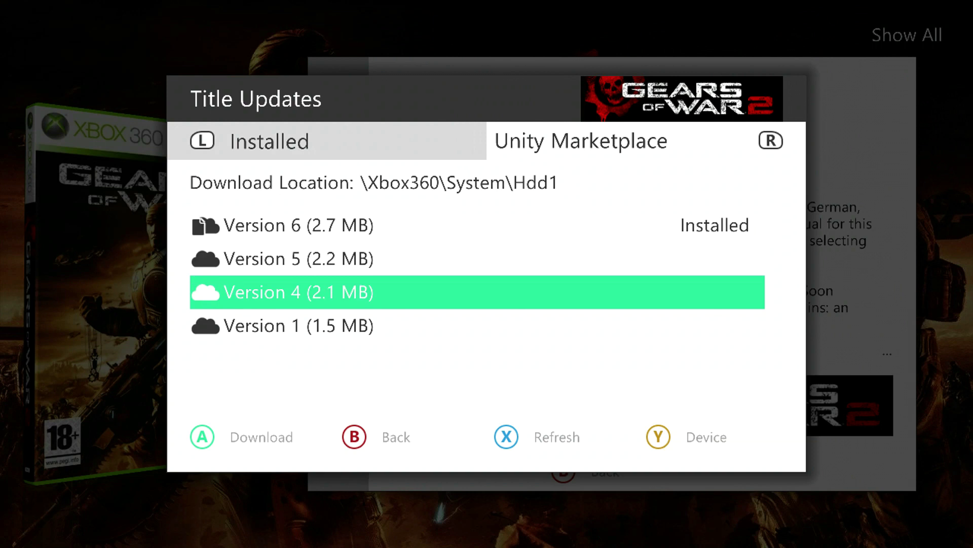
key(Up)
key(Up)
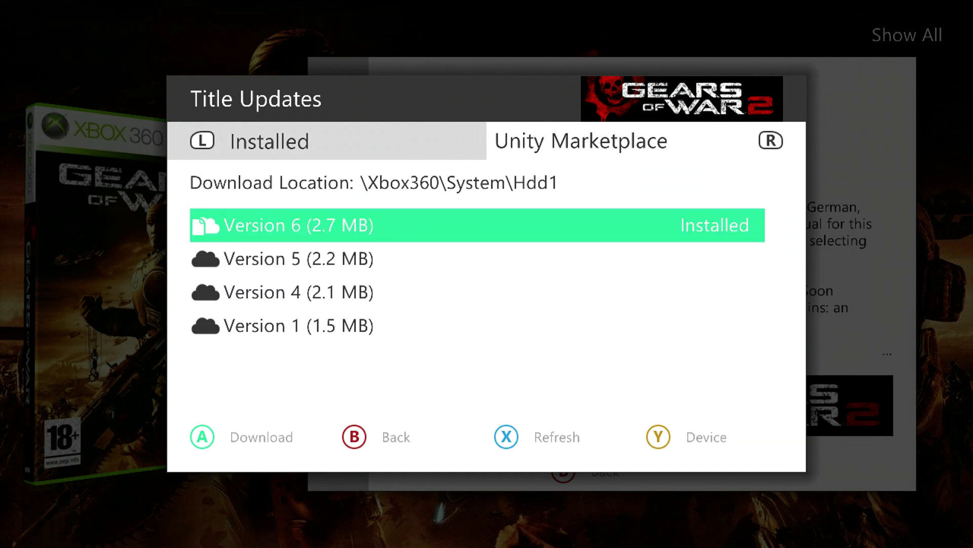
key(Down)
key(Up)
key(Down)
key(Up)
key(Left)
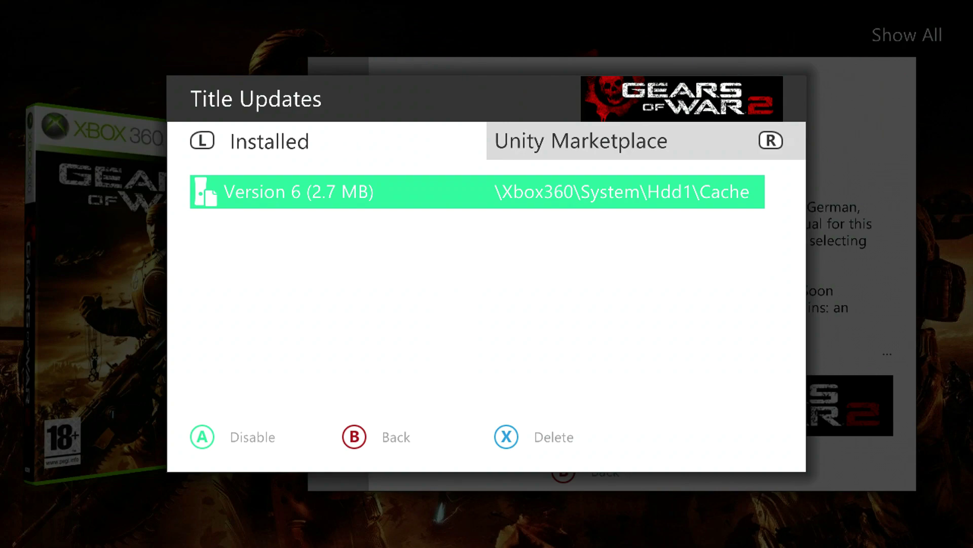
Close the Title Updates dialog and Gears of War 2 details page to reach the carousel
key(Escape)
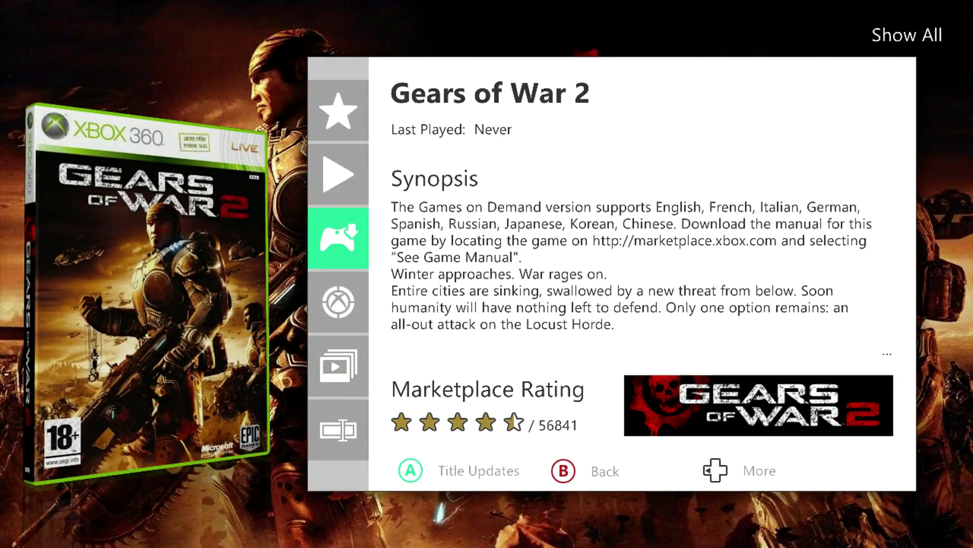
key(Escape)
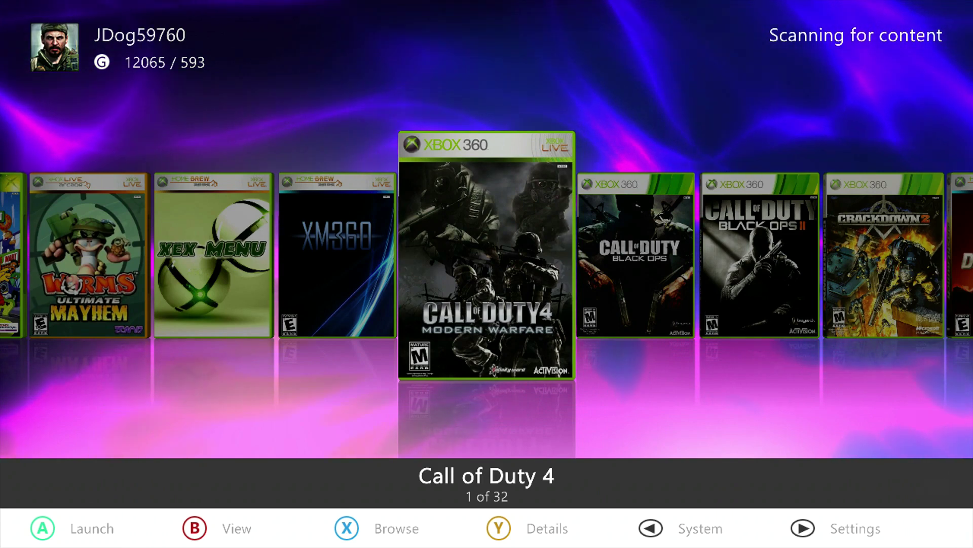
key(Return)
key(Down)
key(Down)
key(Right)
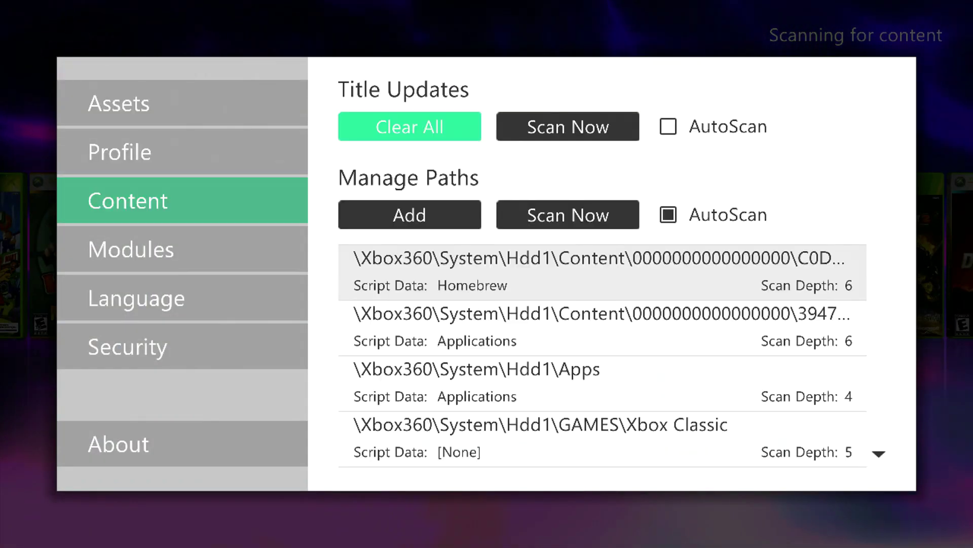
key(Right)
key(Right)
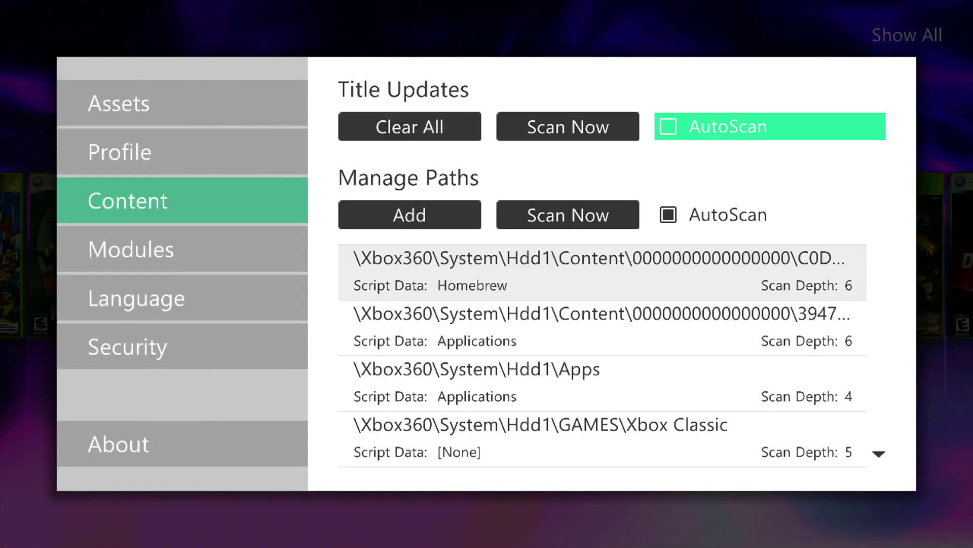
key(Left)
key(Left)
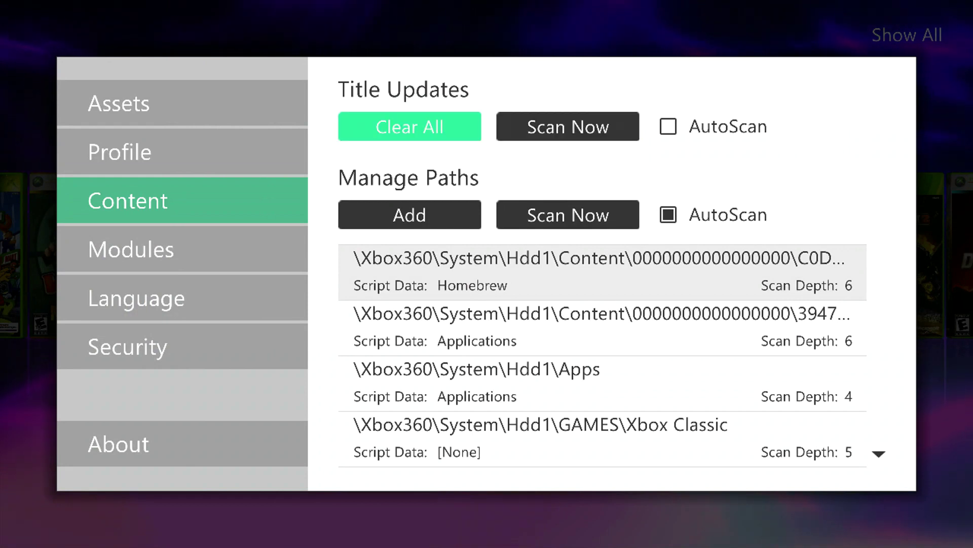
key(Right)
key(Right)
key(Left)
key(Left)
key(Down)
key(Right)
key(Right)
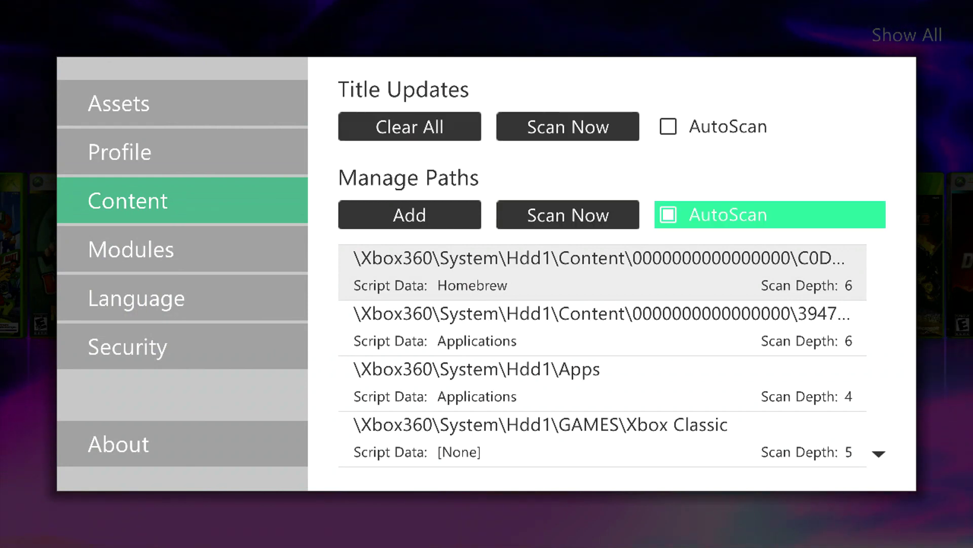
key(Up)
key(Left)
key(Left)
key(Right)
key(Right)
key(Left)
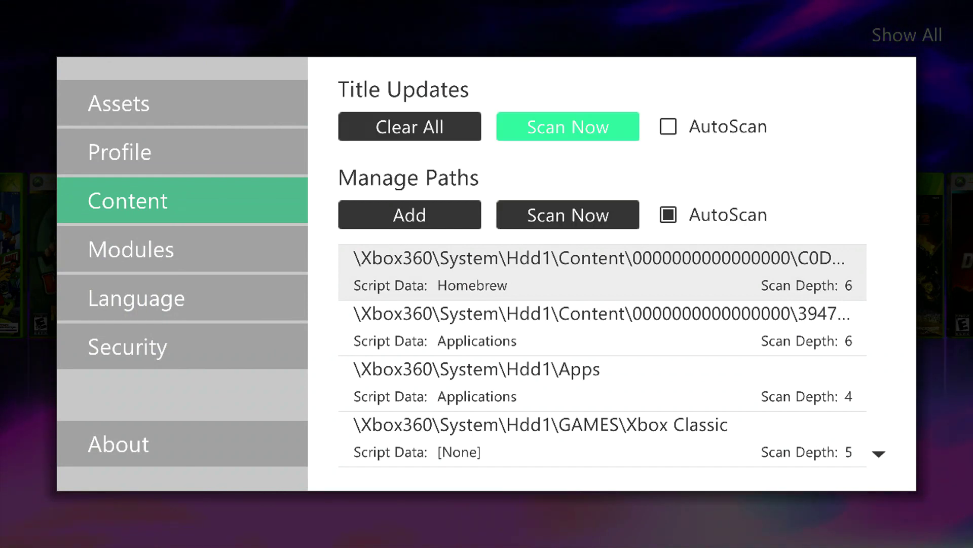
key(Left)
key(Right)
key(Right)
key(Escape)
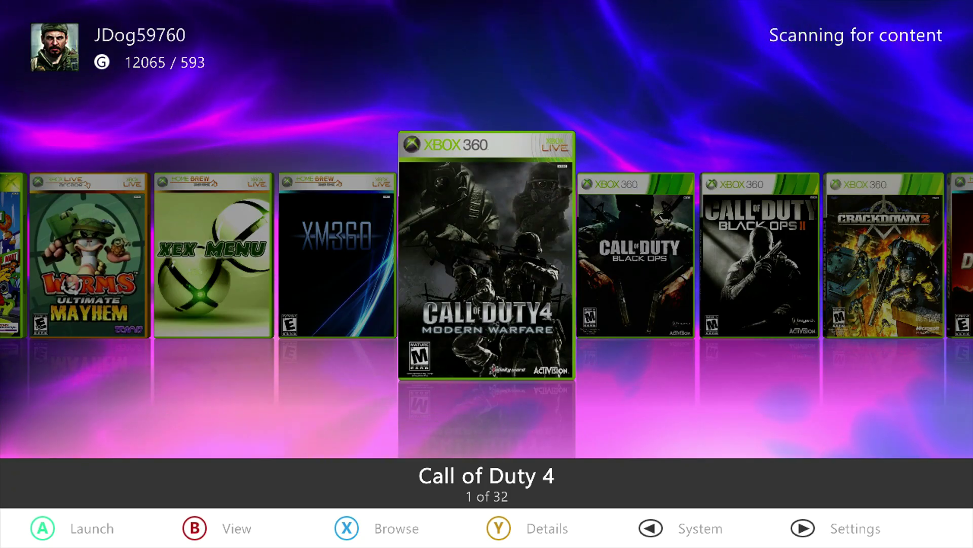